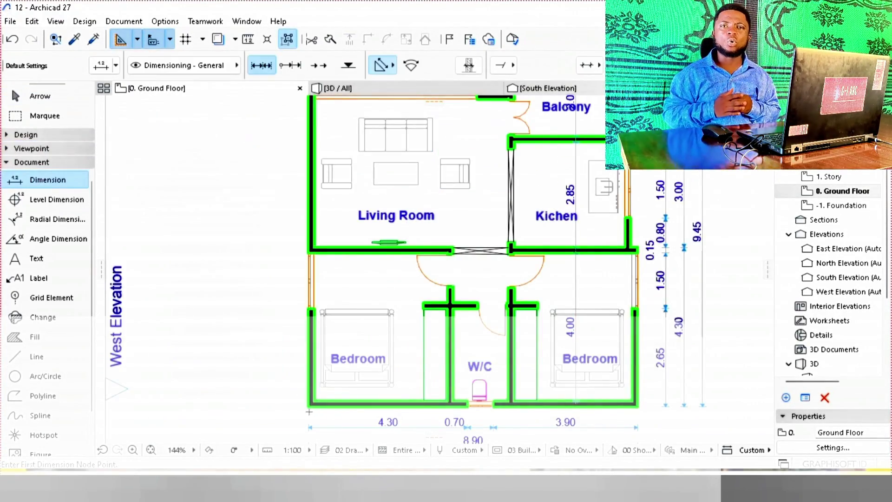
Dimension the west outer wall along the living room and the bedroom window with a manual dimension chain.
scroll(308, 406, up, 3)
click(312, 184)
click(312, 264)
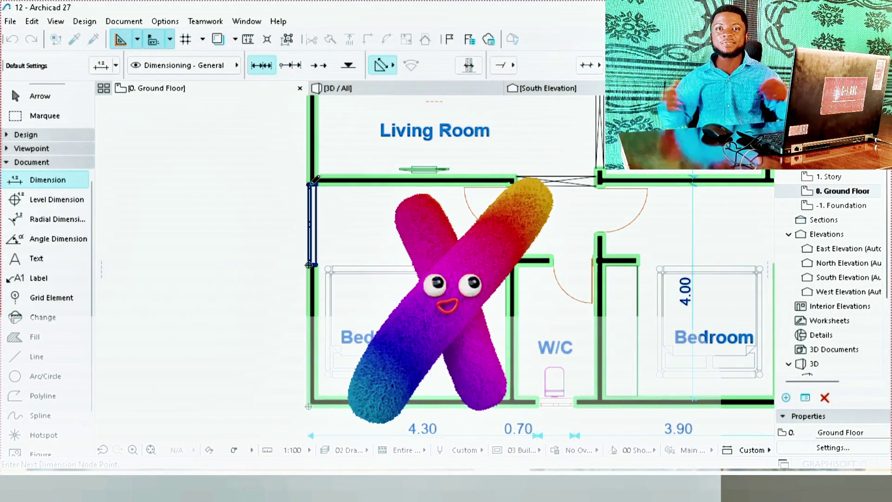
scroll(308, 237, down, 4)
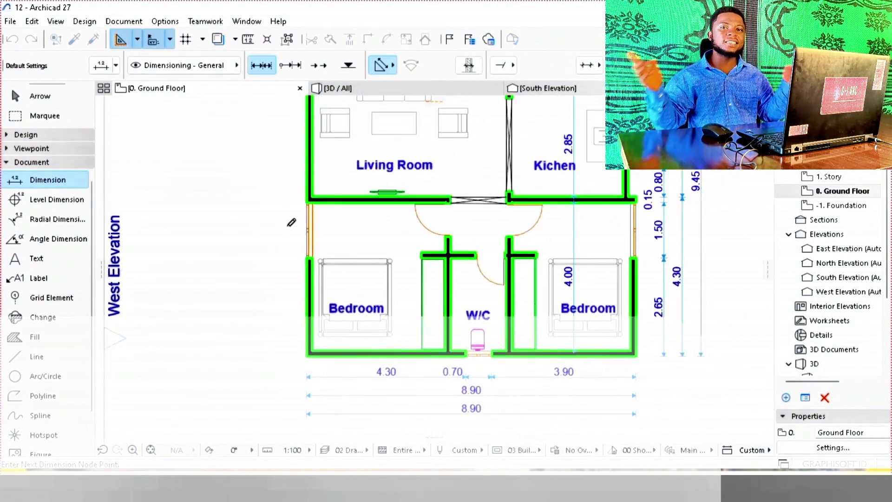
scroll(293, 219, up, 3)
right_click(315, 210)
click(297, 299)
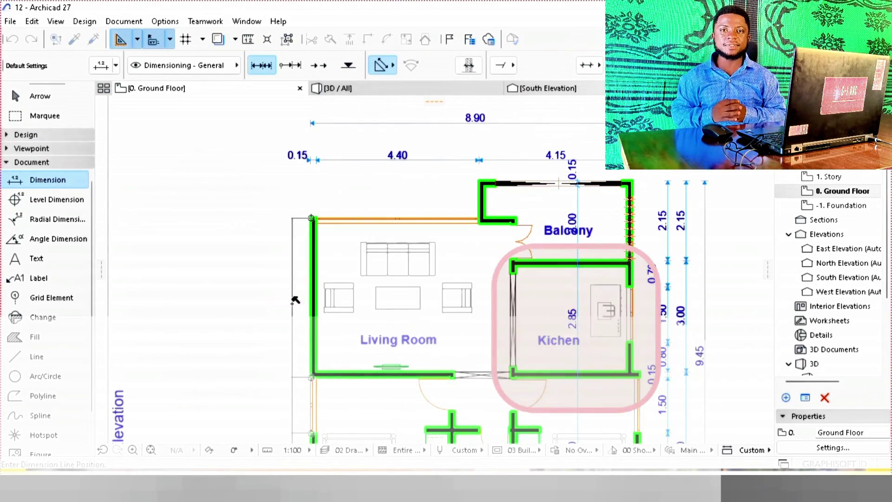
Select all walls and start automatic exterior dimensioning by outer faces on four sides, with 0.50 between dimension lines and openings dimensioned at endpoints.
click(26, 135)
click(38, 151)
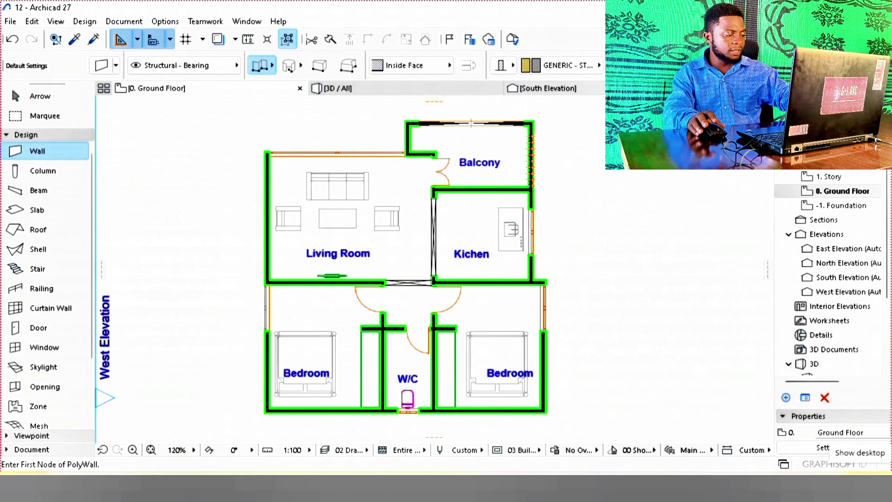
key(ctrl+a)
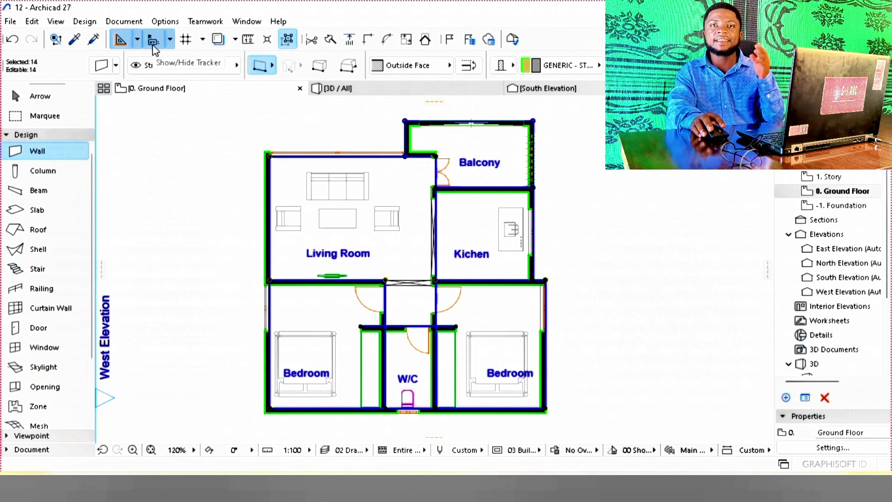
click(114, 23)
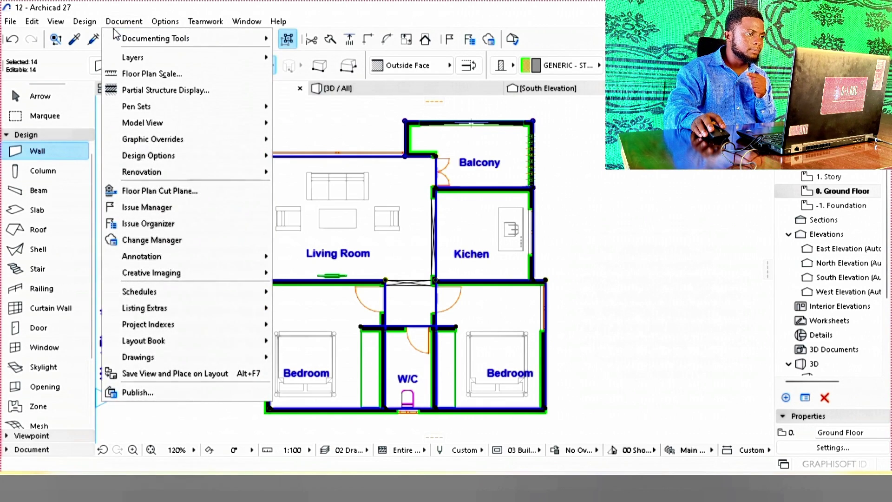
mouse_move(146, 255)
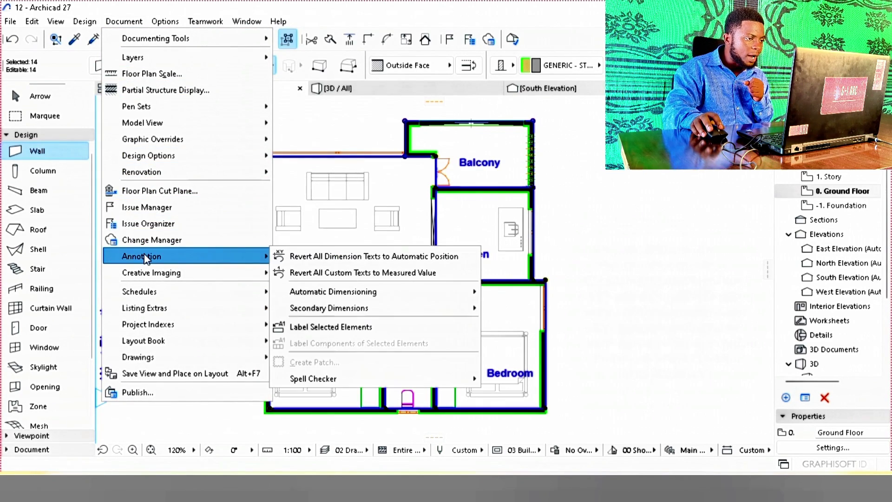
mouse_move(423, 292)
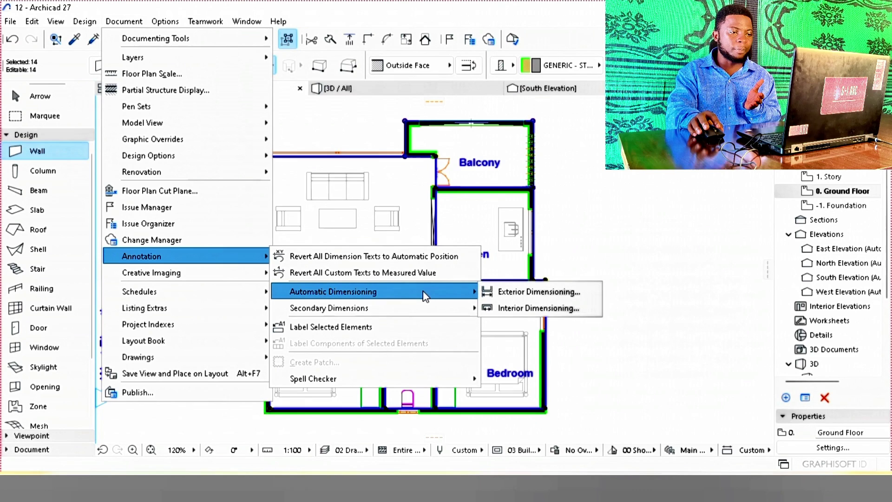
click(506, 291)
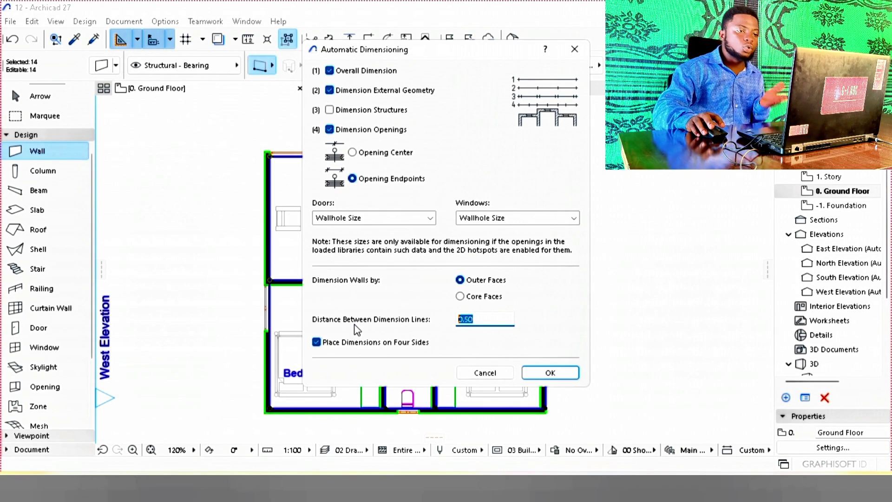
click(537, 374)
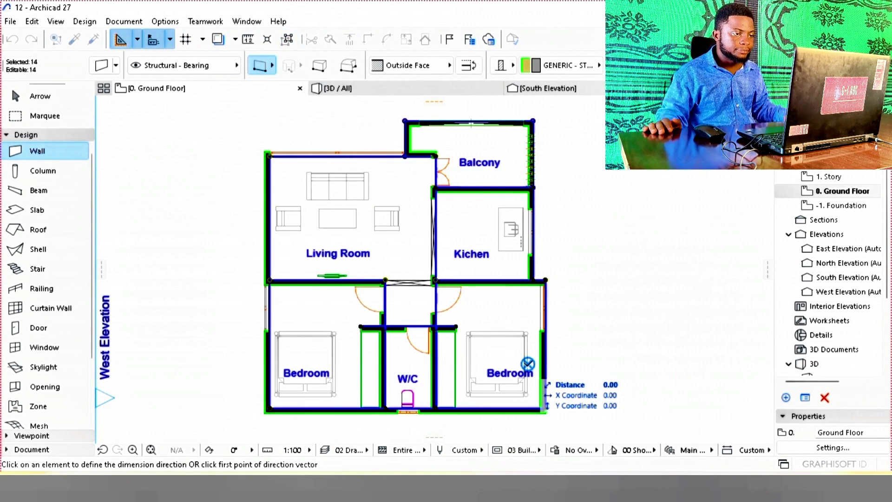
Define a horizontal dimension direction from the living room's upper outer corner and place the innermost dimension line outside the building.
scroll(279, 139, up, 3)
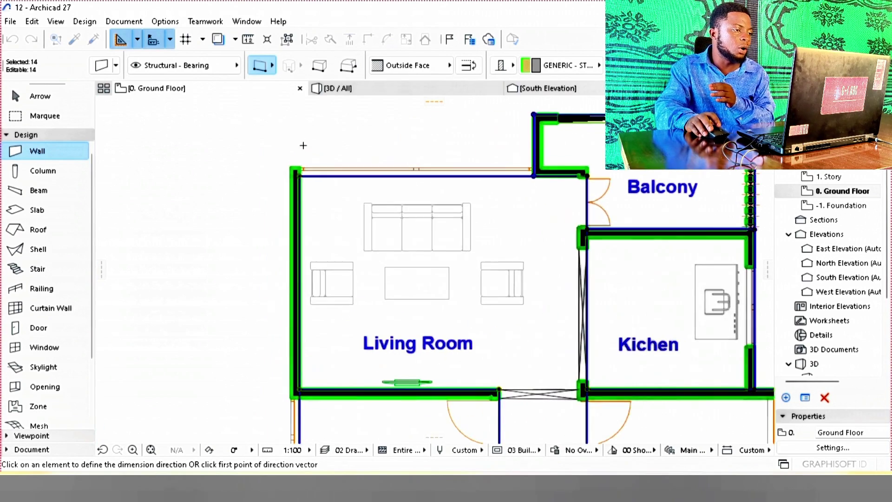
click(292, 168)
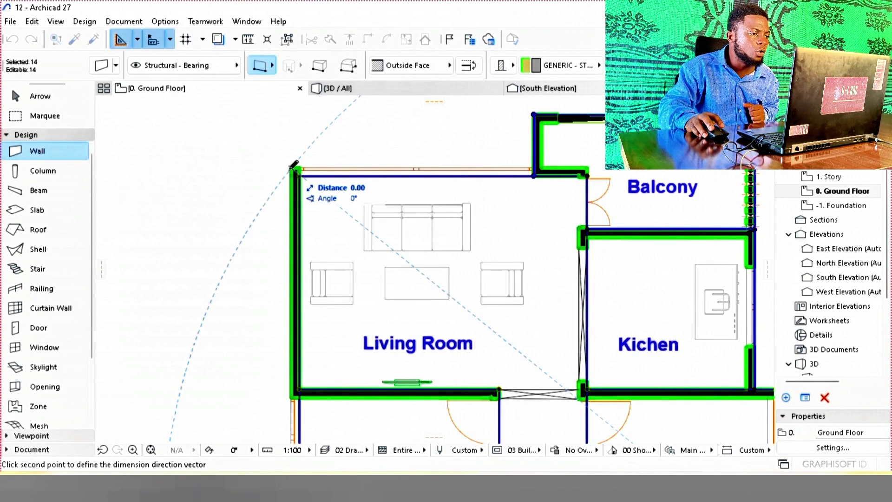
scroll(305, 136, down, 2)
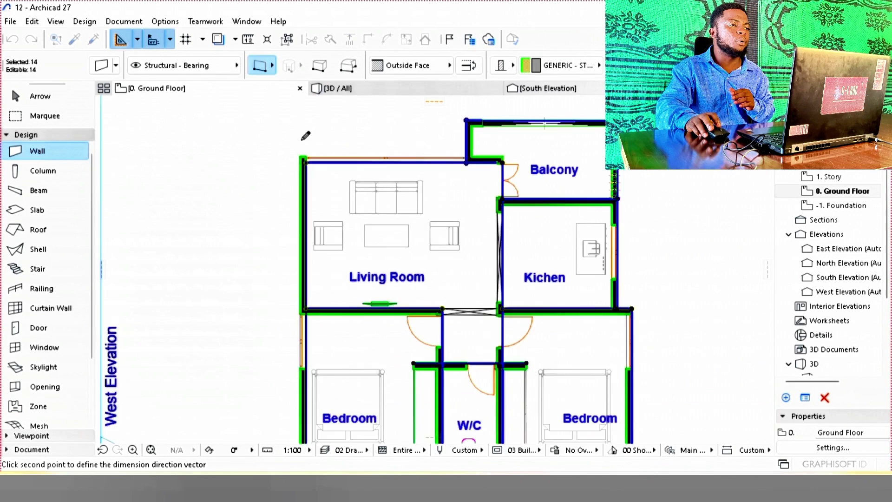
scroll(306, 136, down, 1)
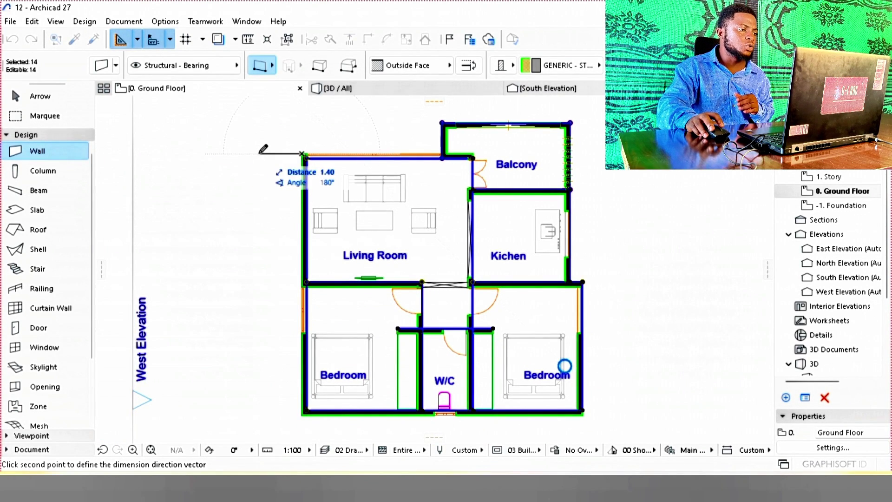
click(273, 150)
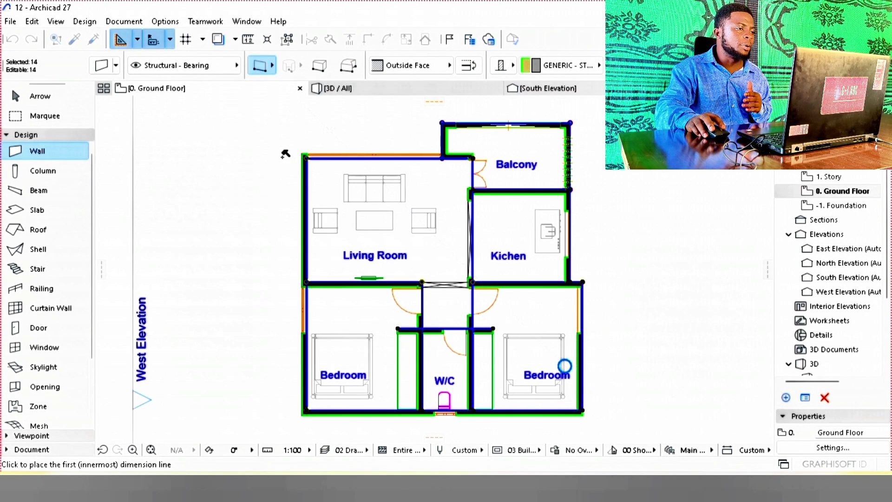
scroll(260, 302, down, 2)
click(284, 205)
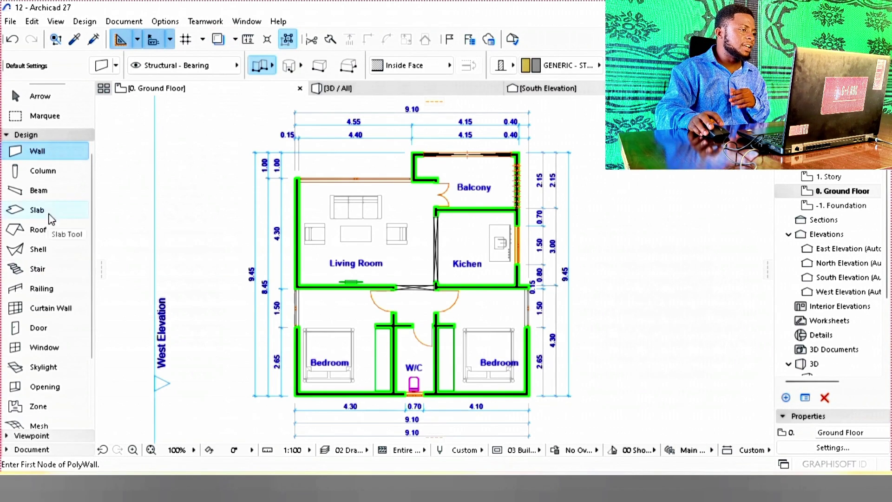
Select all dimensions and change their witness lines to the short style centred on the markers.
click(32, 450)
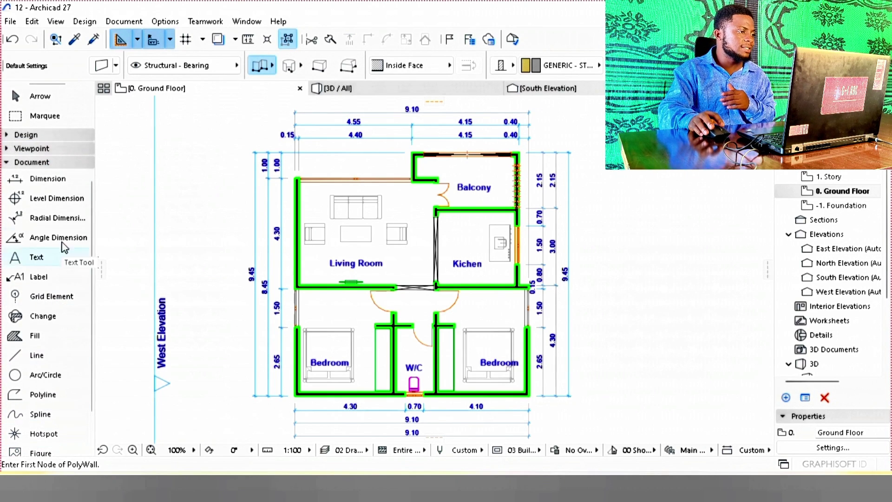
click(62, 183)
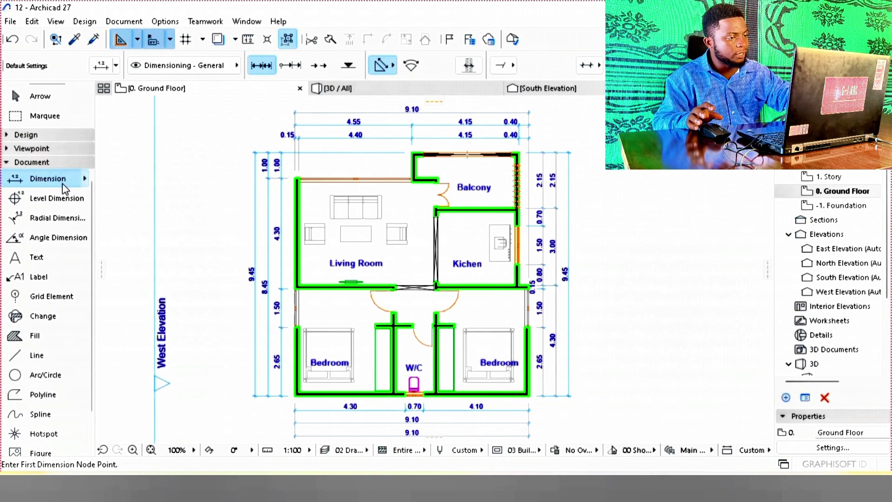
key(ctrl+a)
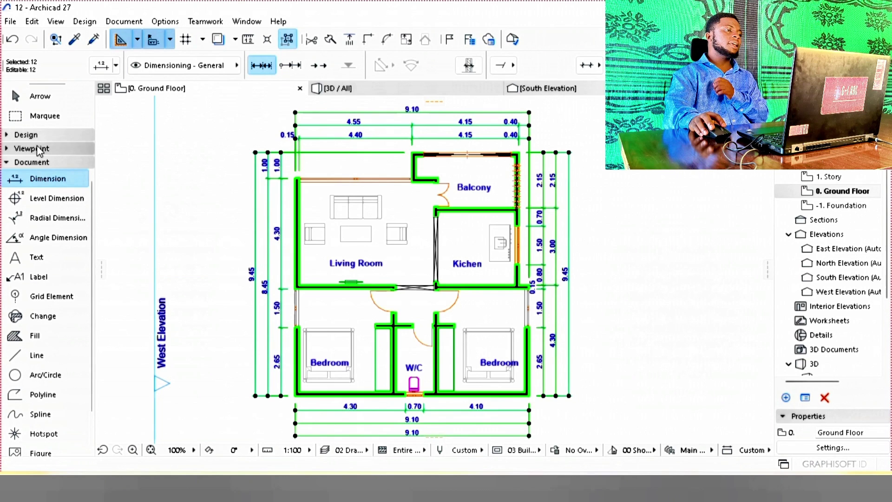
double_click(48, 180)
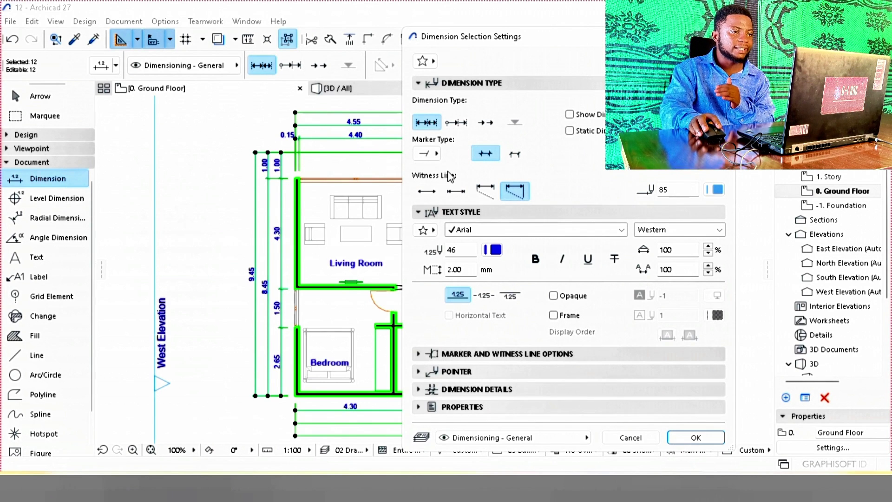
click(458, 193)
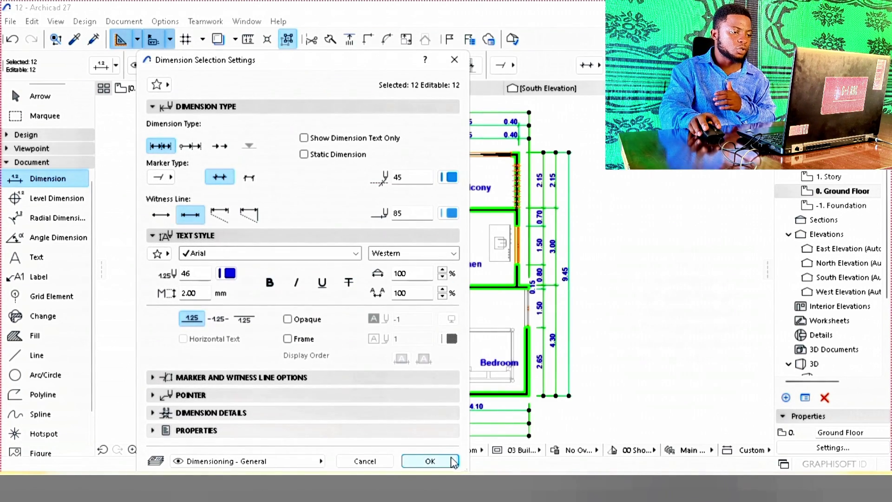
click(429, 461)
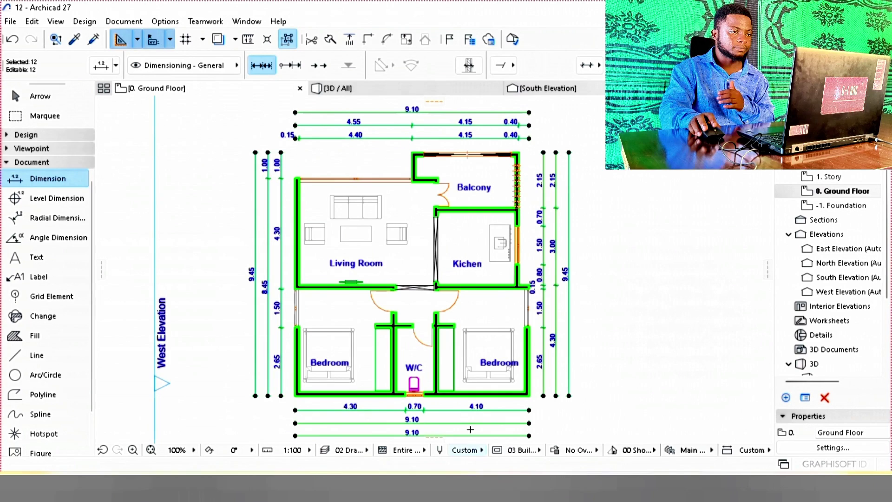
key(Escape)
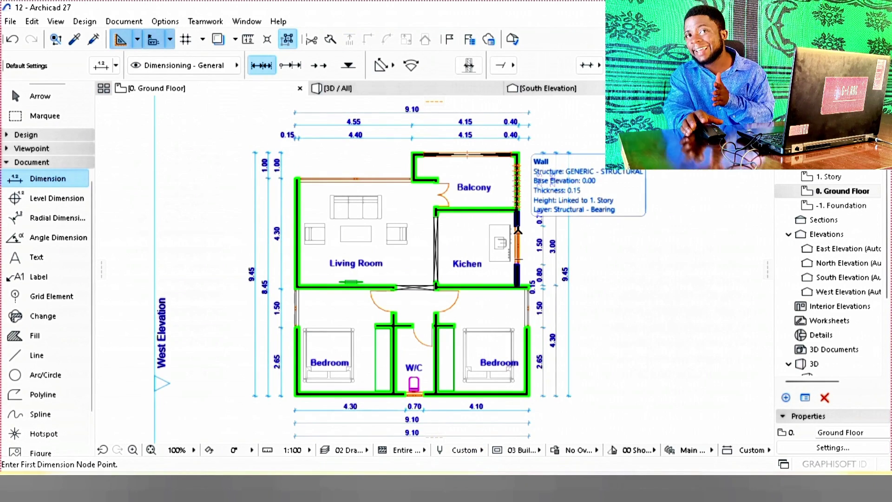
Select all dimensions again and change their marker type to a filled arrowhead.
scroll(530, 260, up, 8)
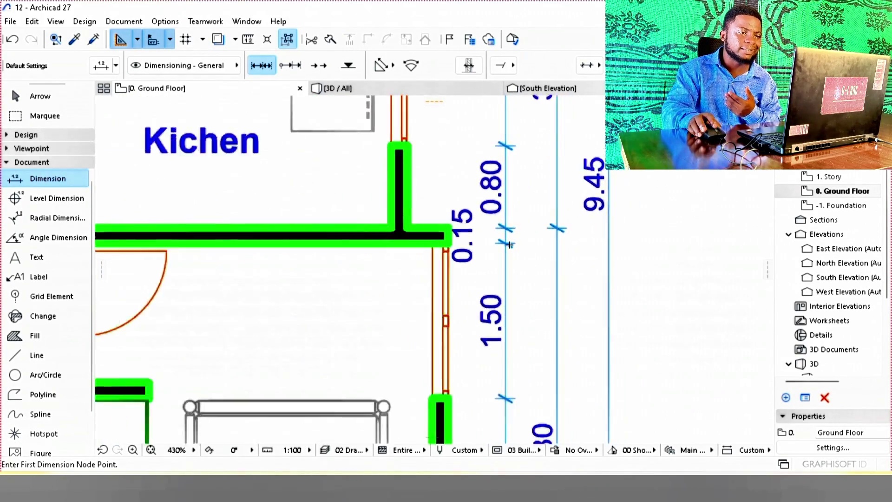
scroll(509, 245, down, 10)
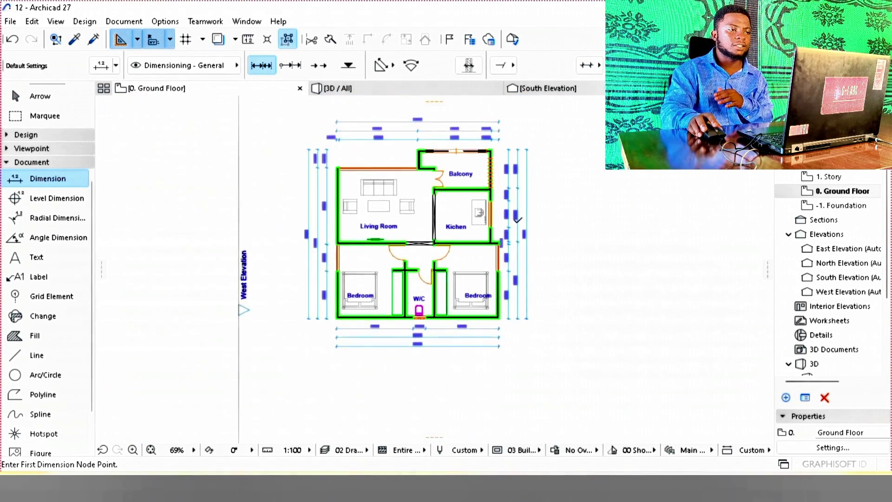
scroll(517, 220, up, 6)
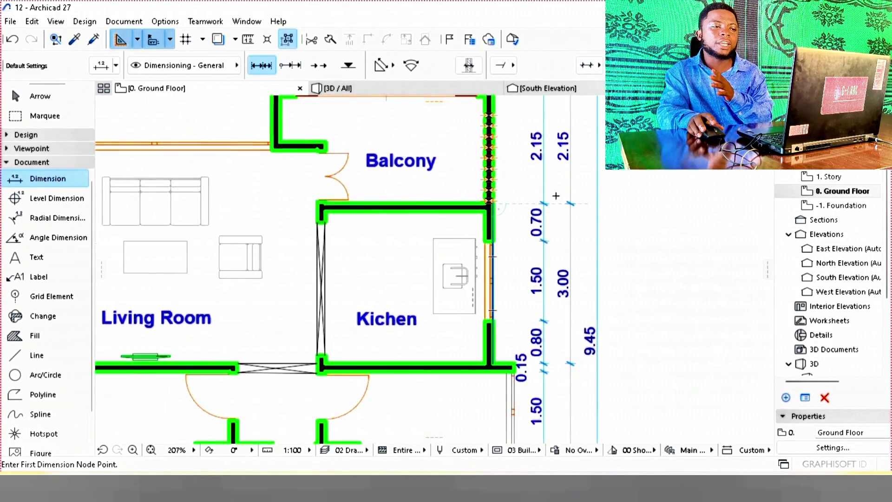
scroll(556, 195, up, 3)
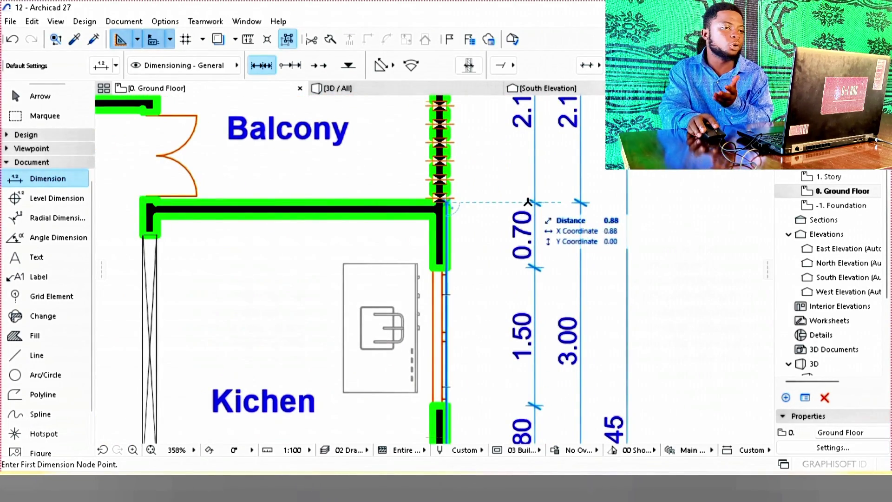
scroll(528, 202, down, 5)
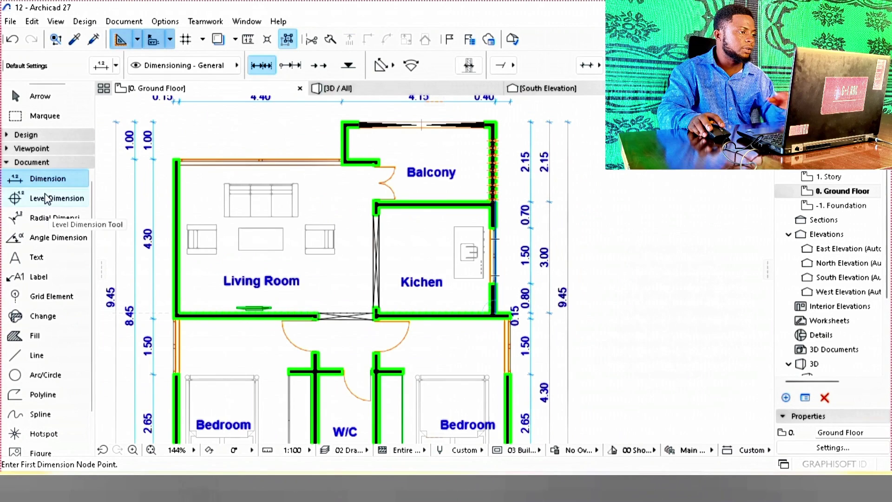
double_click(57, 171)
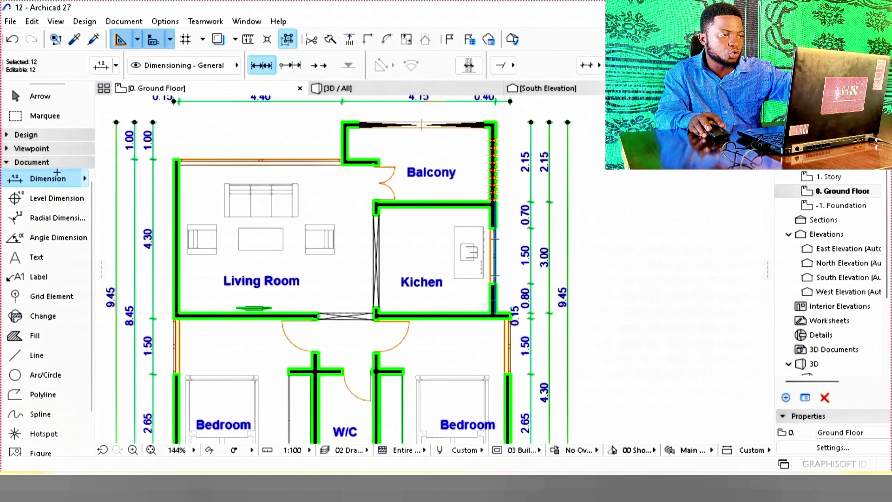
double_click(33, 180)
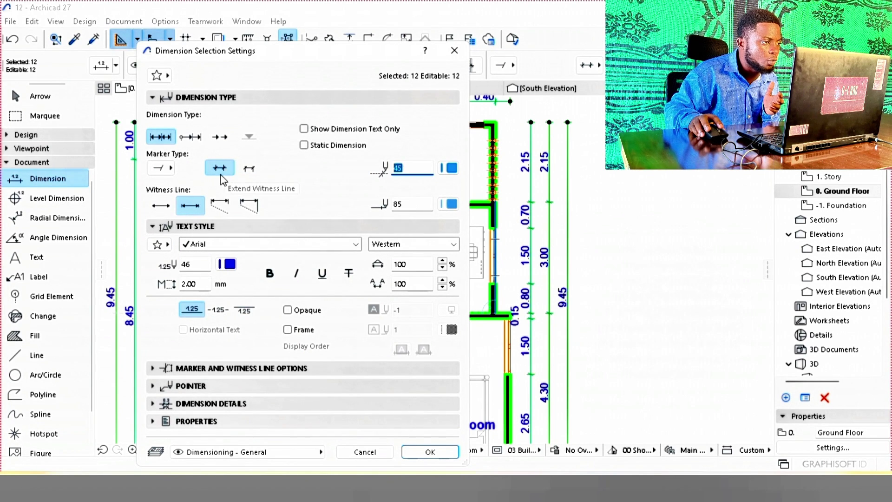
click(171, 170)
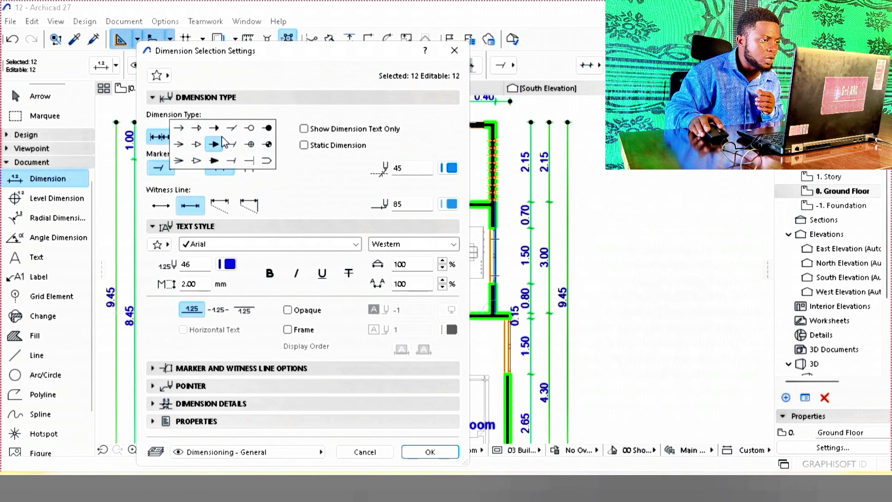
click(215, 150)
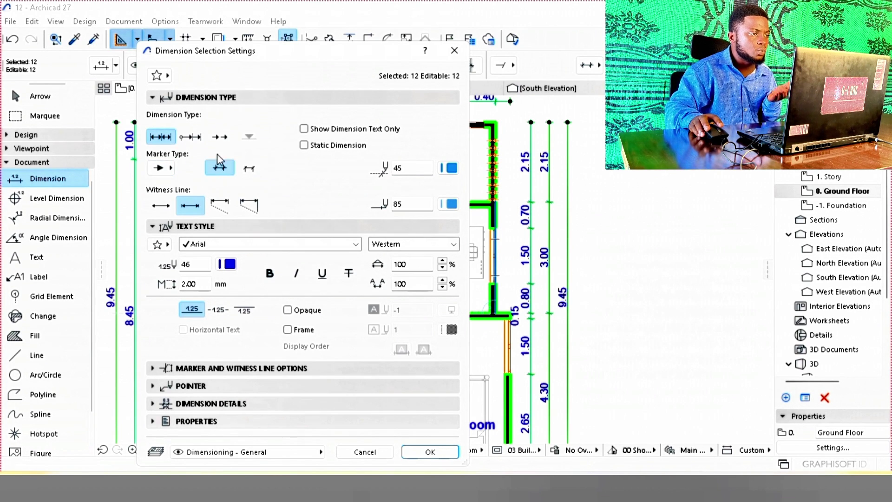
click(427, 452)
Move the right-hand bedroom's outer wall inward by 0.2 at 180°.
middle_drag(331, 280, 340, 324)
scroll(340, 325, down, 2)
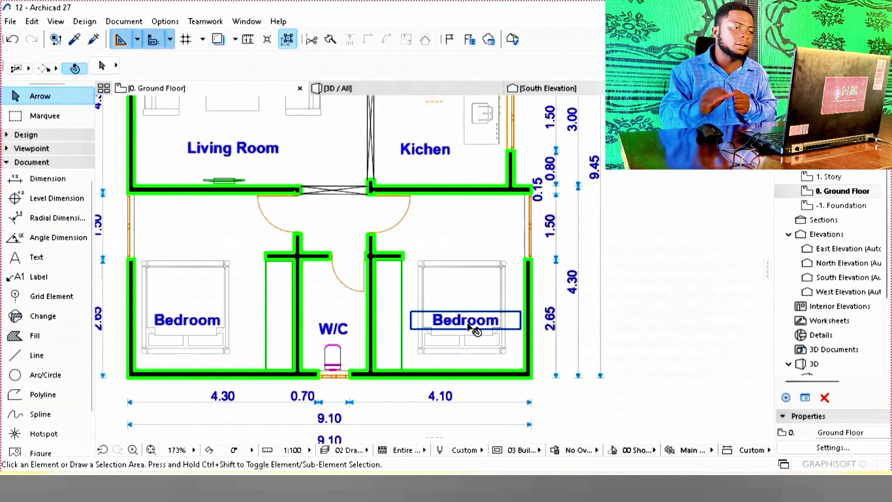
scroll(713, 235, up, 1)
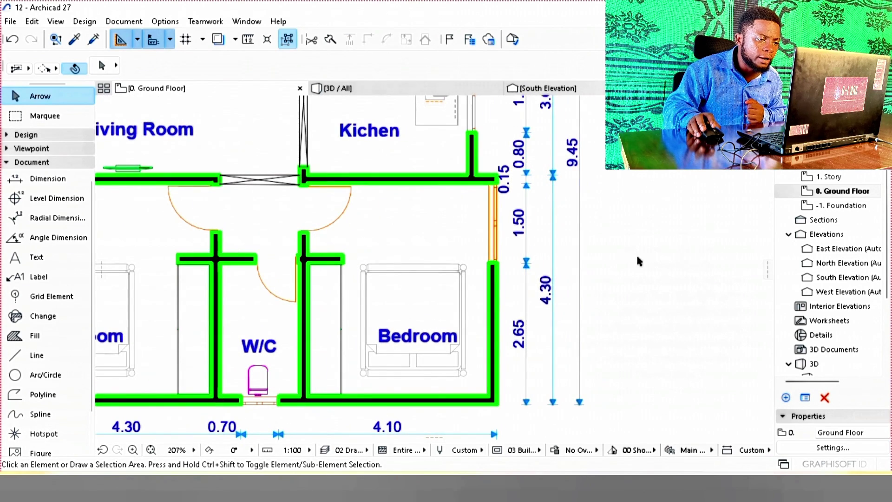
click(497, 289)
click(495, 289)
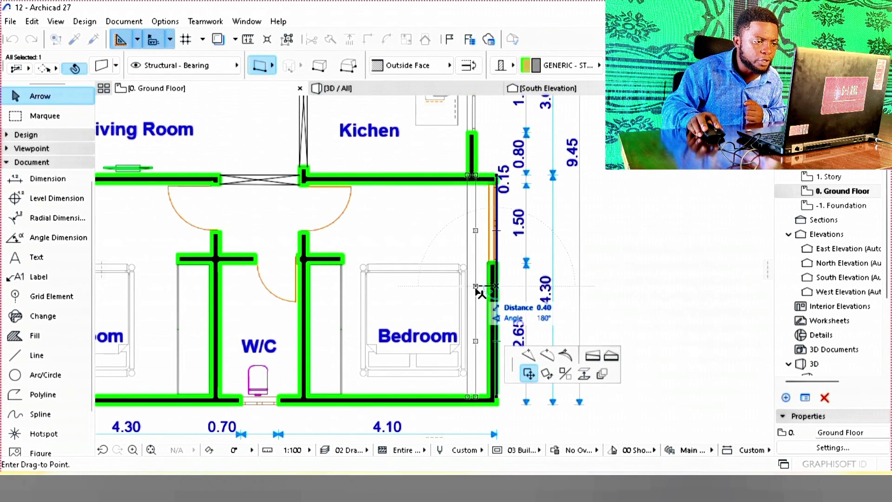
text(0.)
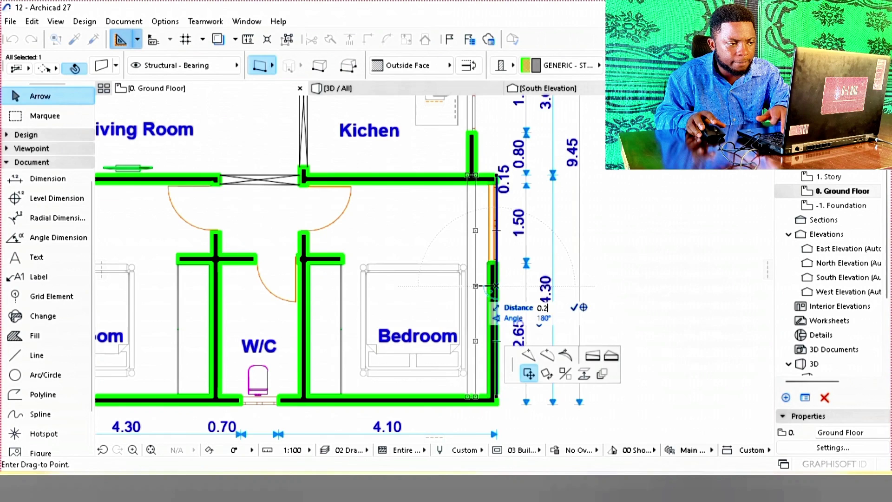
key(Return)
key(Escape)
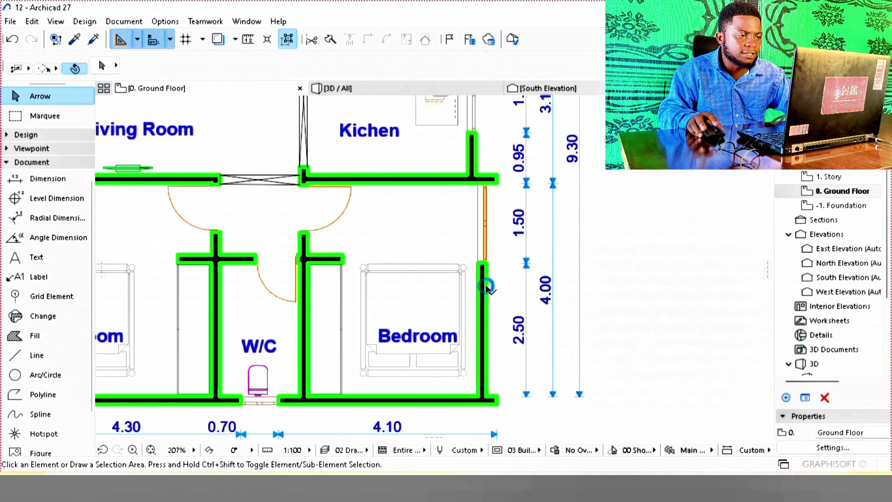
Trim the two horizontal wall ends that protrude past the moved bedroom wall, at its upper and lower corners.
ctrl+click(496, 186)
ctrl+click(493, 403)
scroll(509, 354, down, 2)
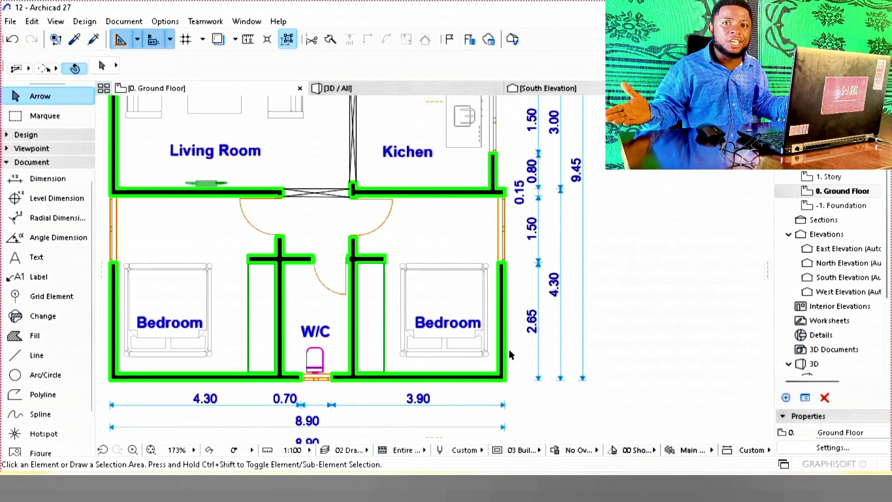
scroll(439, 424, down, 4)
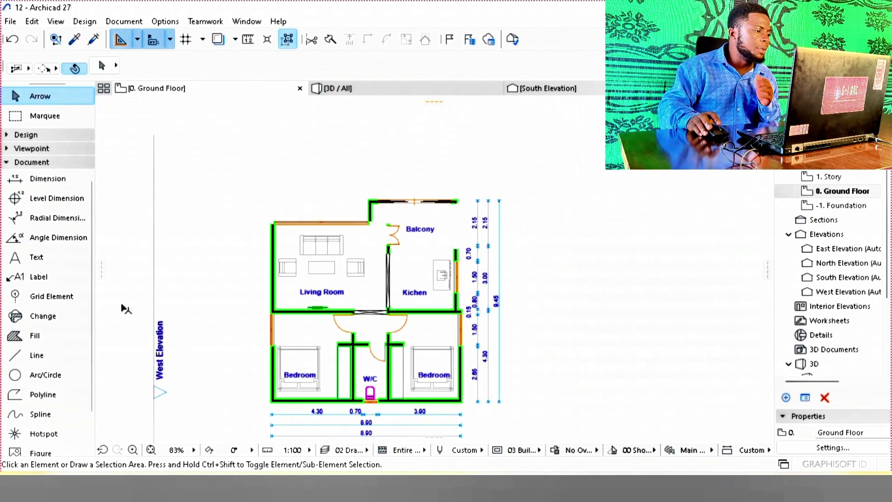
Select all walls and start automatic interior dimensioning with column endpoints and all skins of composite elements.
click(37, 134)
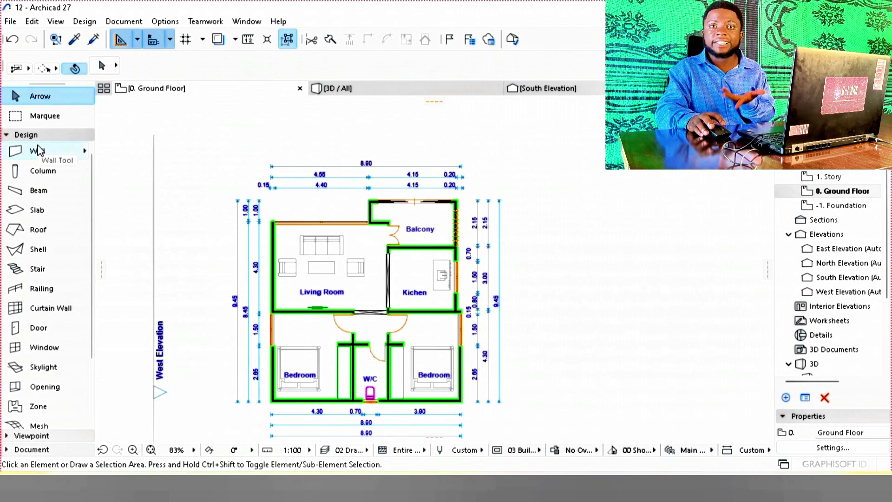
click(40, 151)
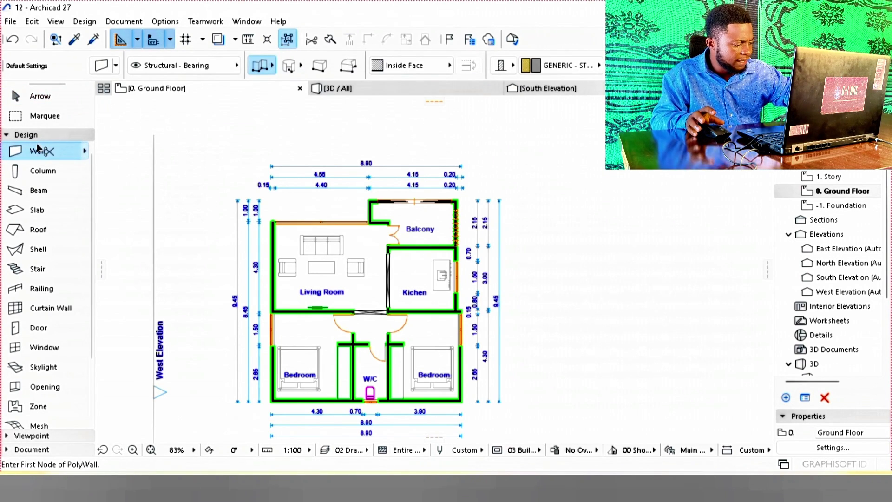
key(ctrl+a)
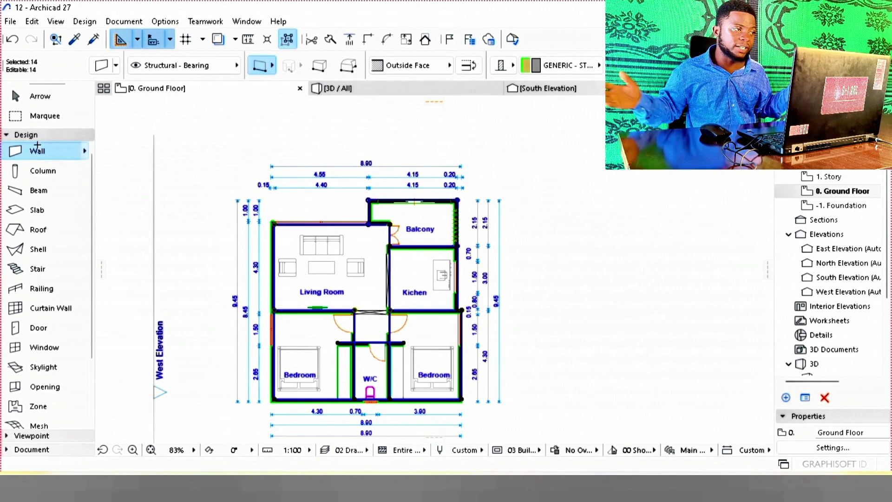
click(131, 21)
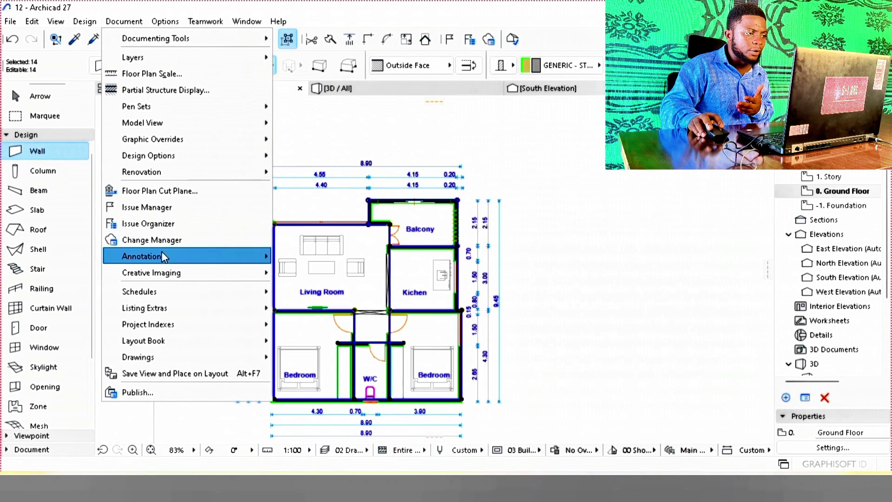
mouse_move(154, 256)
mouse_move(307, 292)
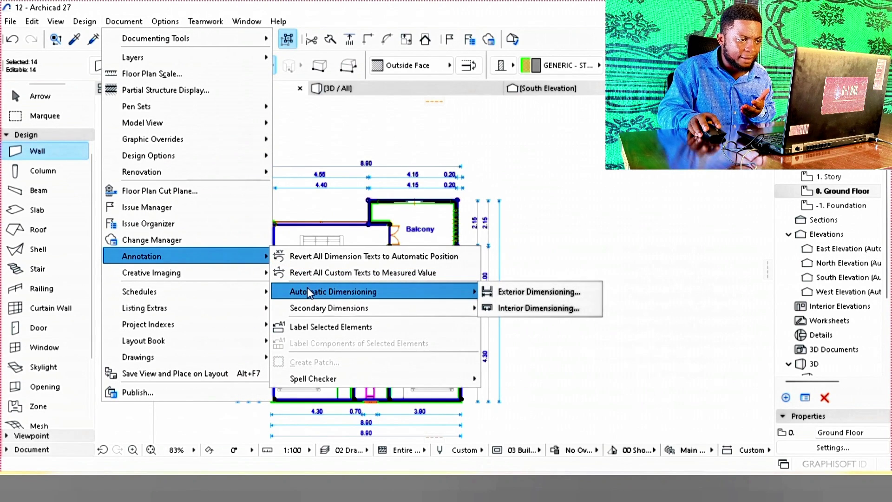
click(579, 295)
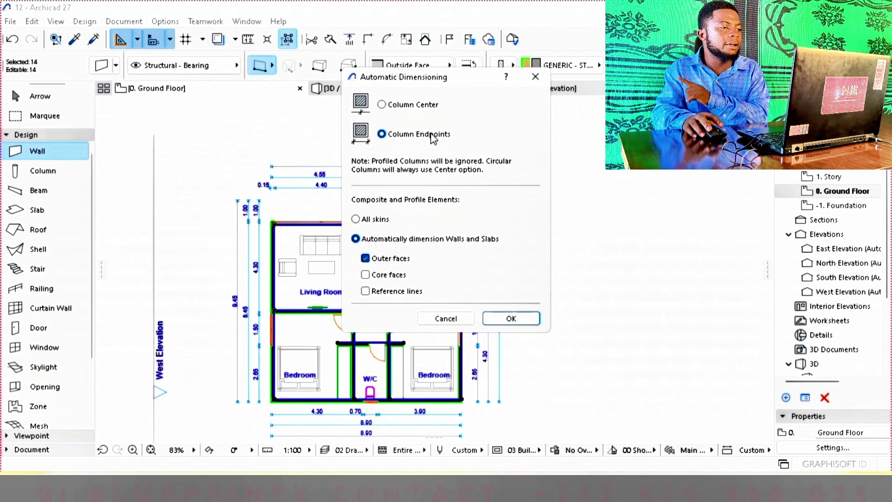
click(355, 219)
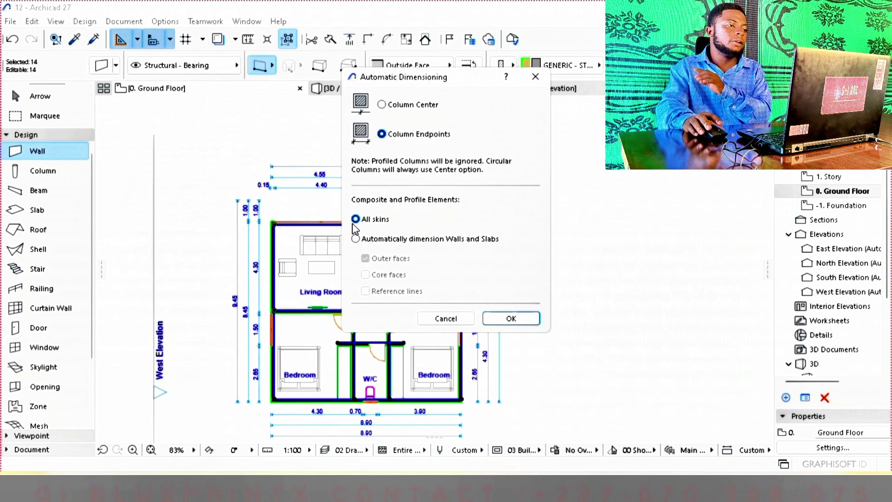
click(520, 321)
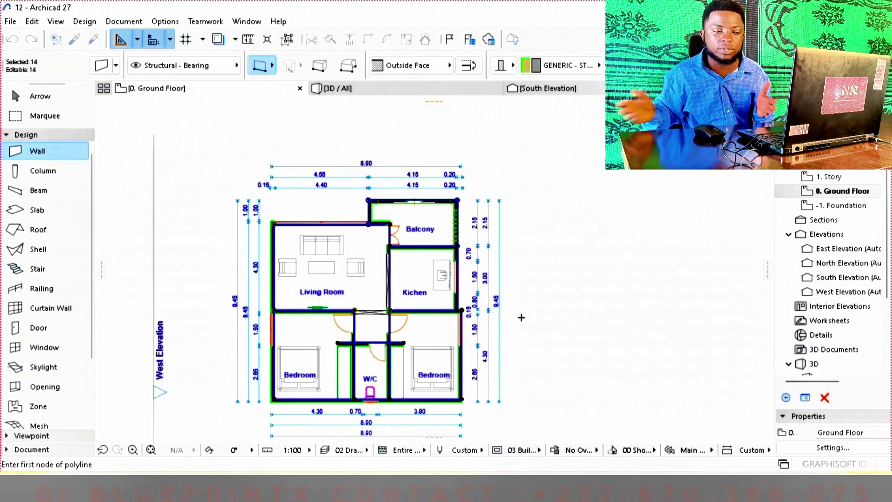
Draw a vertical section line from the balcony's upper wall to the right-hand bedroom's lower wall and place the interior dimension chain beside it.
scroll(516, 318, up, 2)
scroll(434, 224, down, 1)
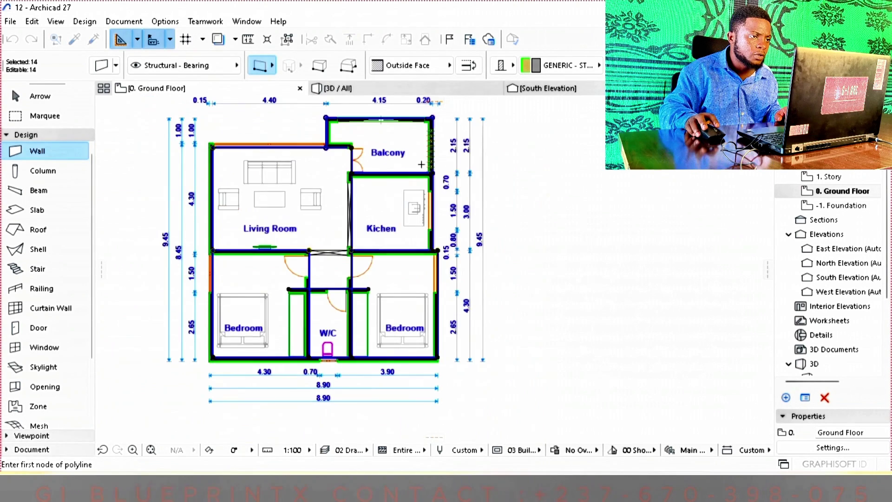
click(405, 117)
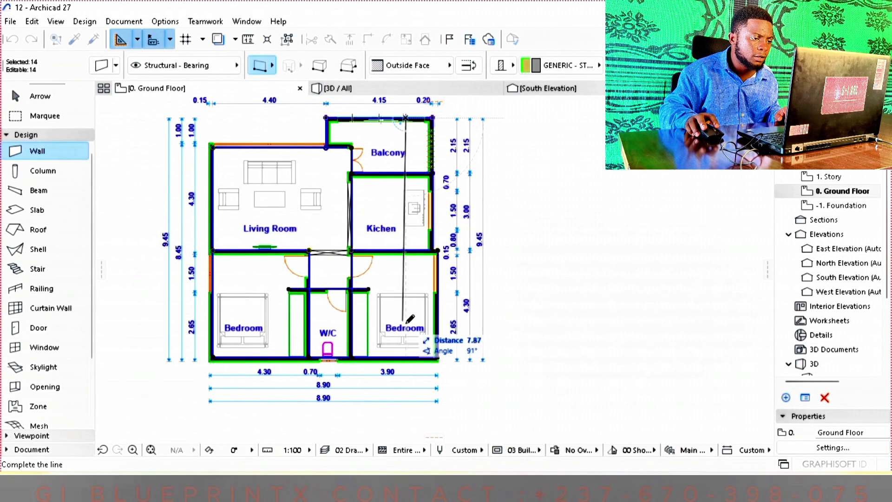
click(406, 358)
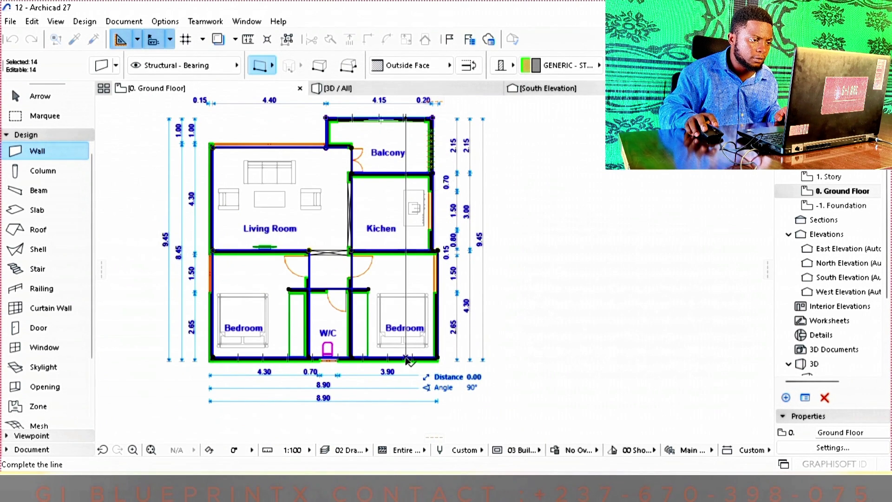
right_click(406, 359)
click(409, 297)
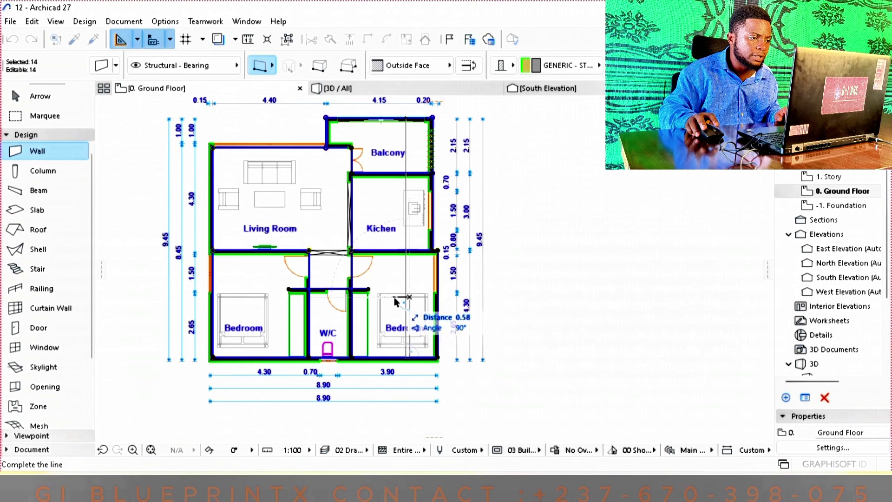
click(394, 305)
click(395, 306)
scroll(413, 178, up, 3)
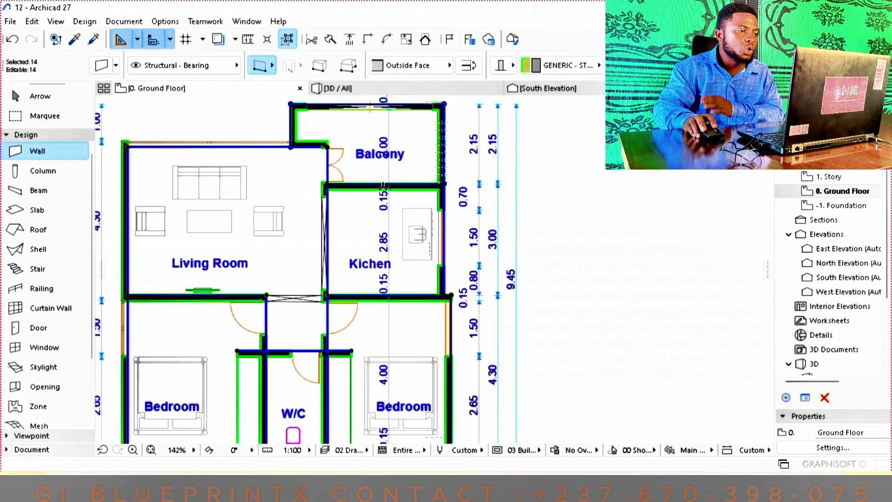
scroll(414, 179, down, 3)
scroll(413, 179, up, 3)
scroll(406, 158, down, 2)
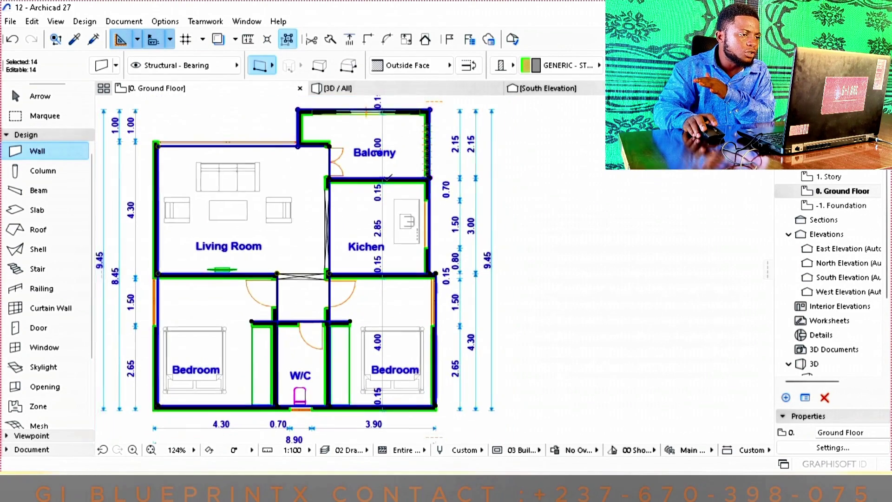
Delete the 0.15 wall-thickness segment at the right-hand bedroom's lower wall from the interior dimension chain.
key(Escape)
scroll(366, 403, up, 5)
scroll(403, 377, up, 1)
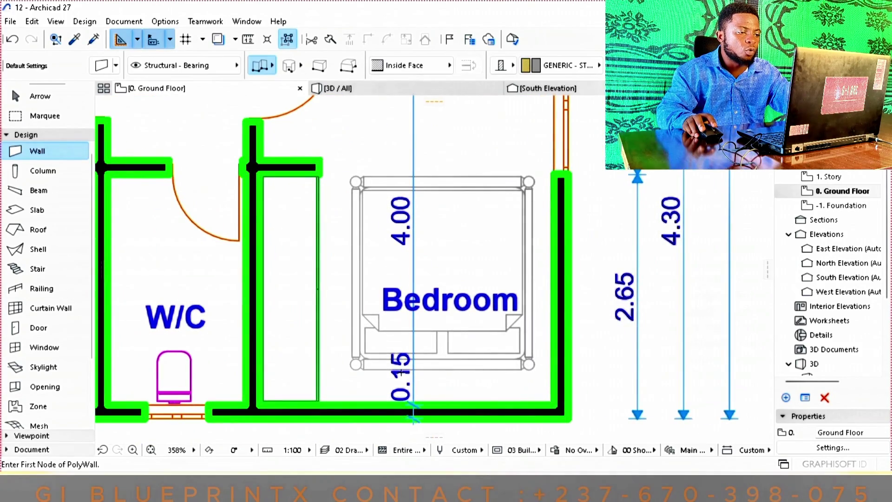
shift+click(402, 377)
click(367, 157)
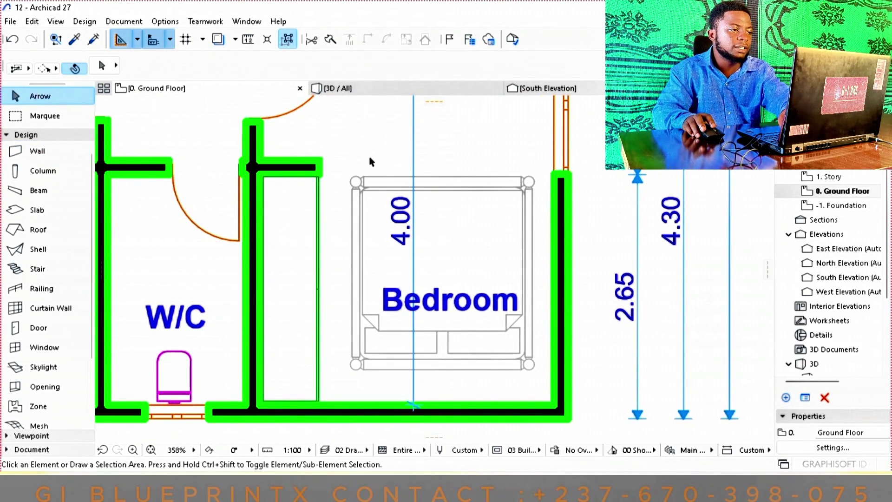
Delete the 0.15 wall-thickness segments at the kitchen's lower and upper walls from the interior dimension chain.
scroll(396, 207, down, 3)
scroll(409, 223, up, 2)
click(413, 244)
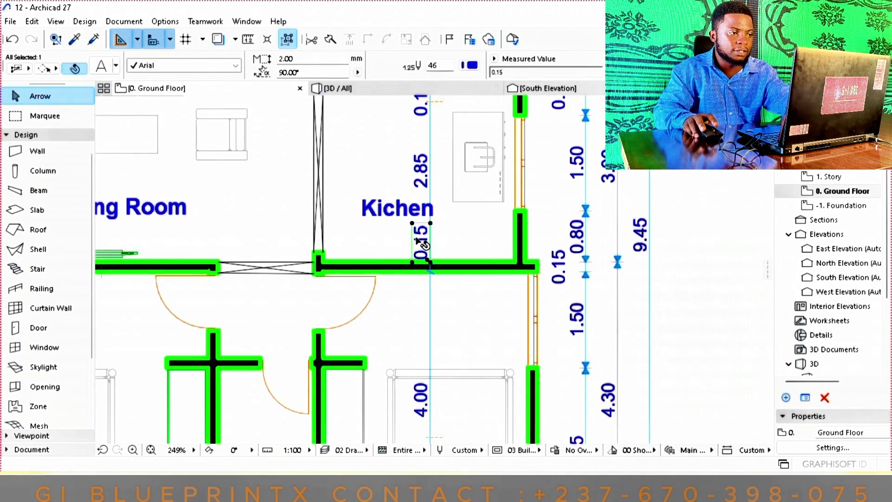
click(413, 274)
scroll(412, 273, down, 3)
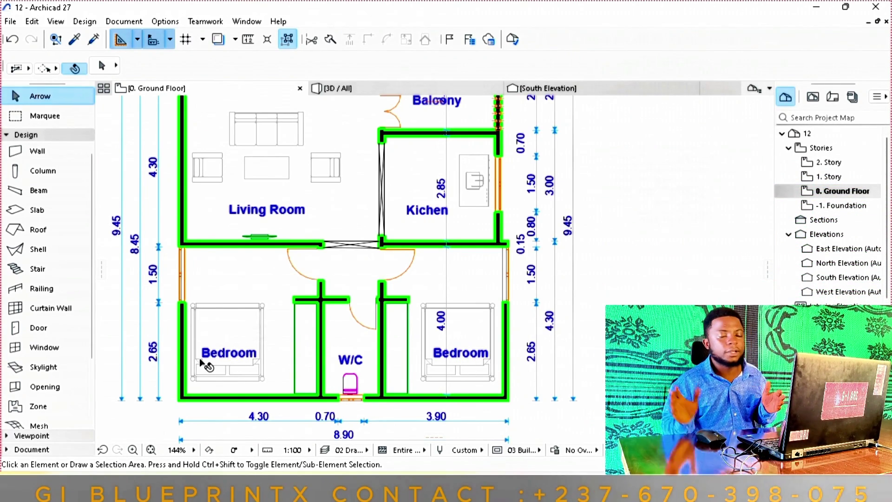
click(257, 318)
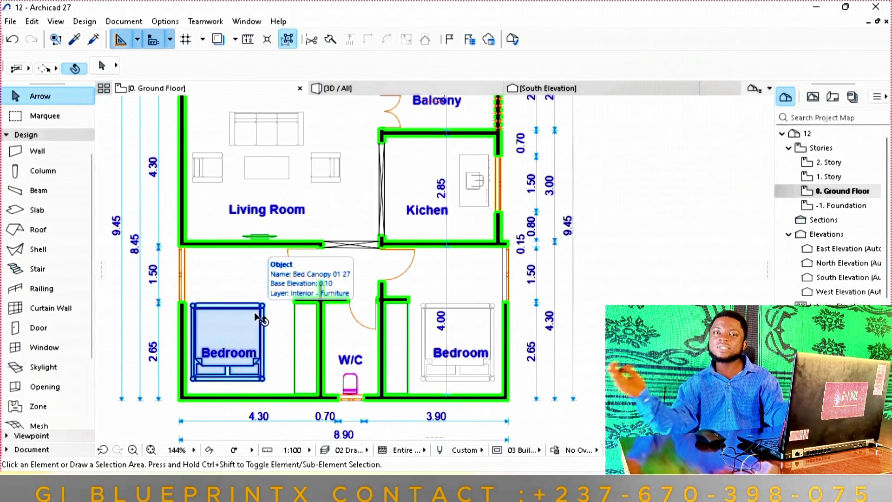